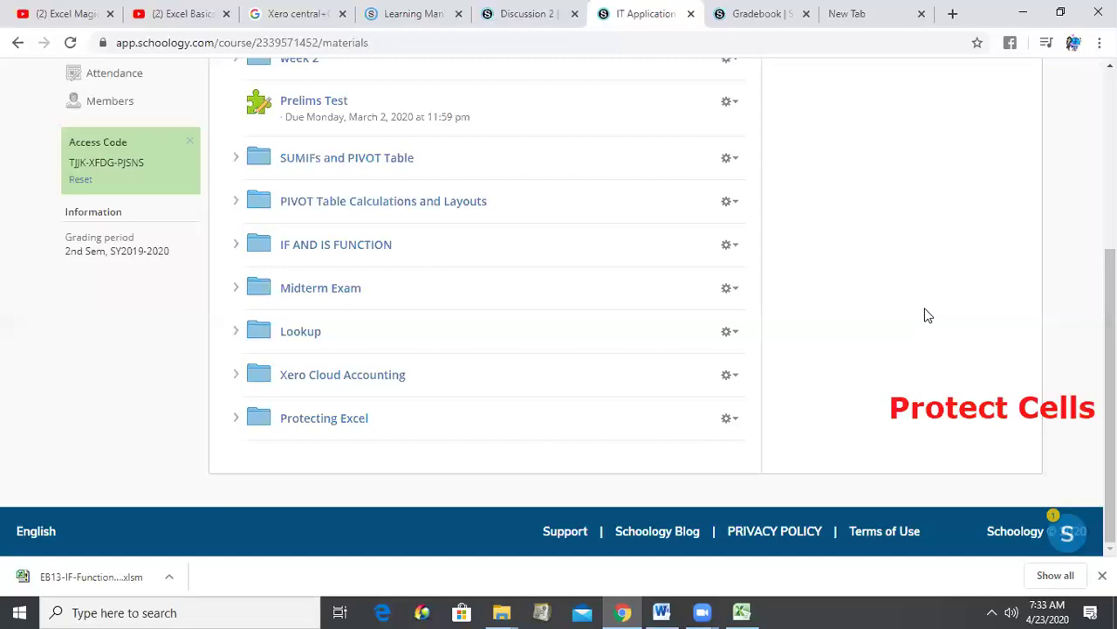
Step: Expand the Lookup folder in the course materials and view the posts in the Microsoft Excel Document Formula Basics and Lookup discussion
left_click(236, 332)
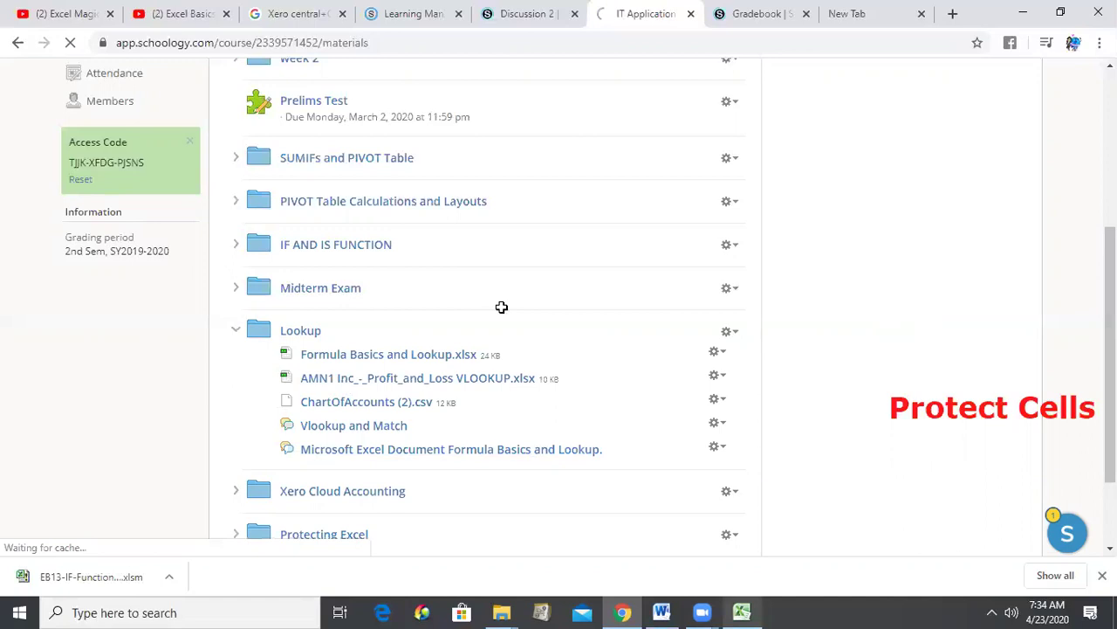
key("alt+Tab")
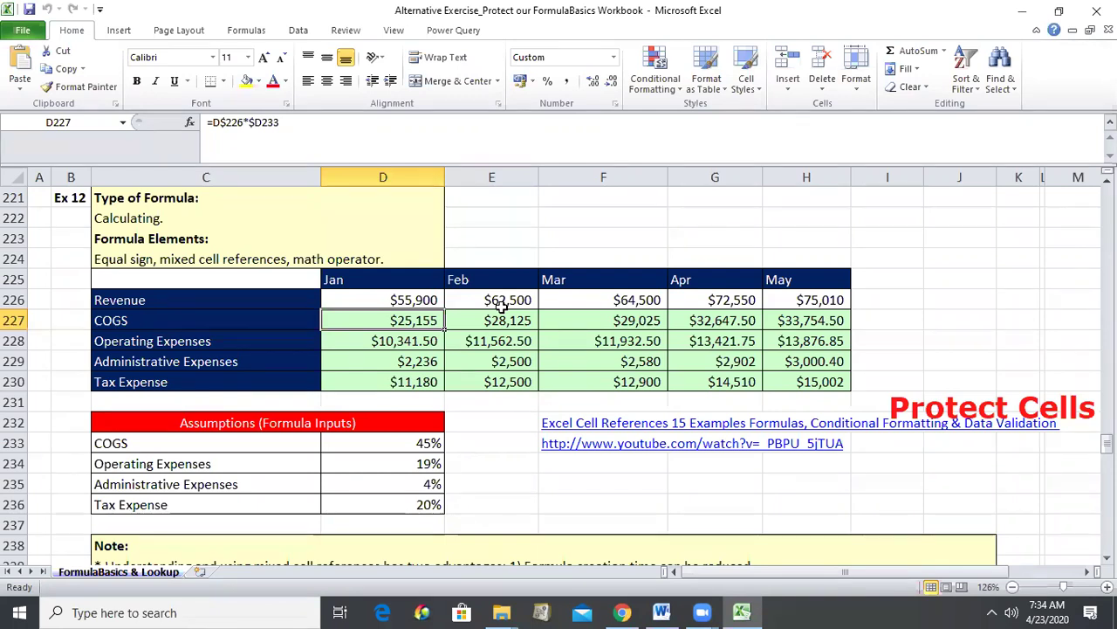
left_click(623, 612)
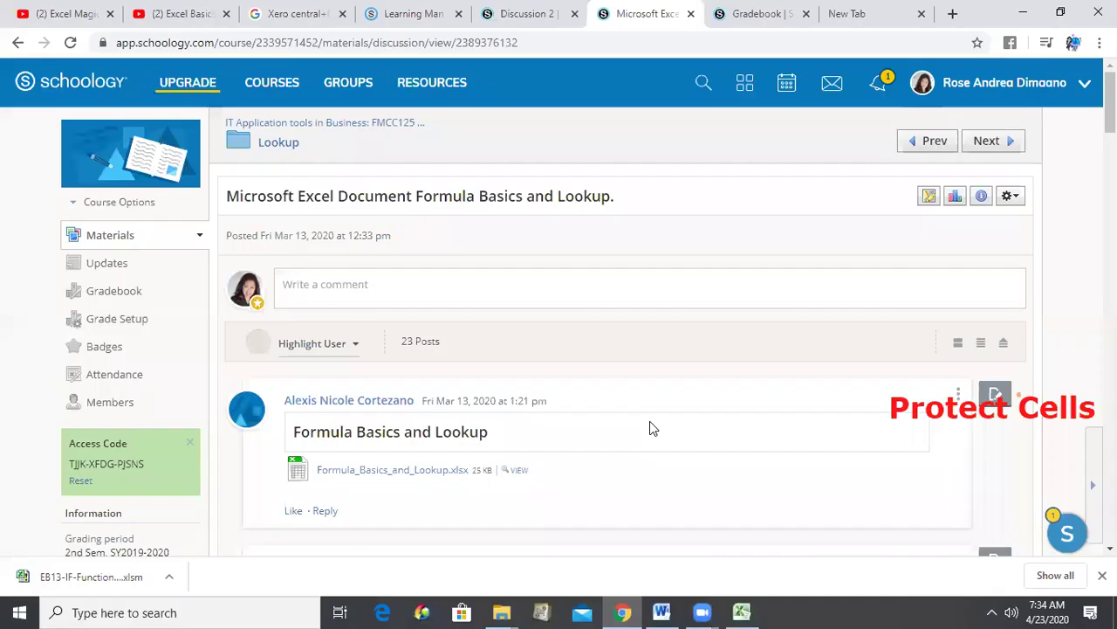
scroll(650, 422, "down", 3)
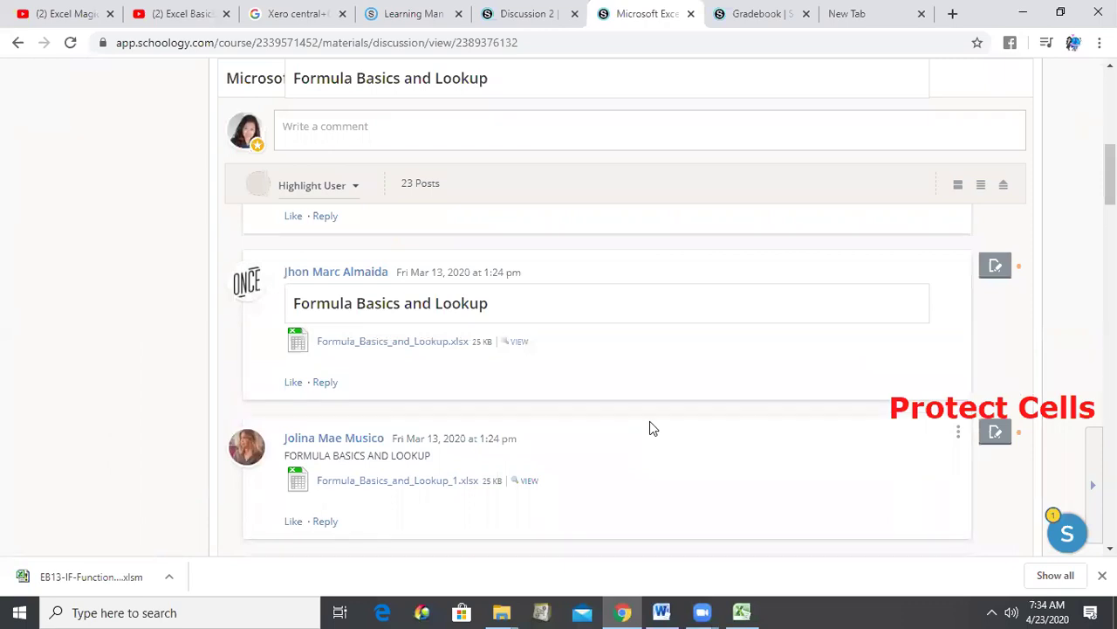
Step: Switch to the Excel workbook and examine Ex 14's lookup formulas in D278:F278 and the source records starting in row 281
key("alt+Tab")
scroll(274, 405, "down", 6)
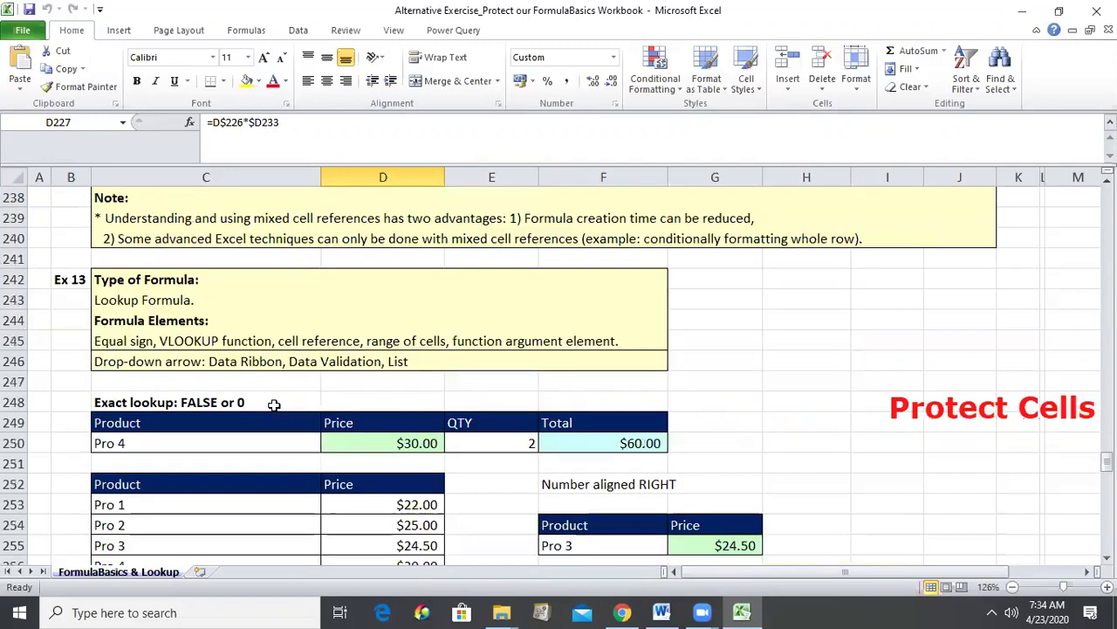
scroll(274, 403, "down", 5)
scroll(274, 401, "down", 5)
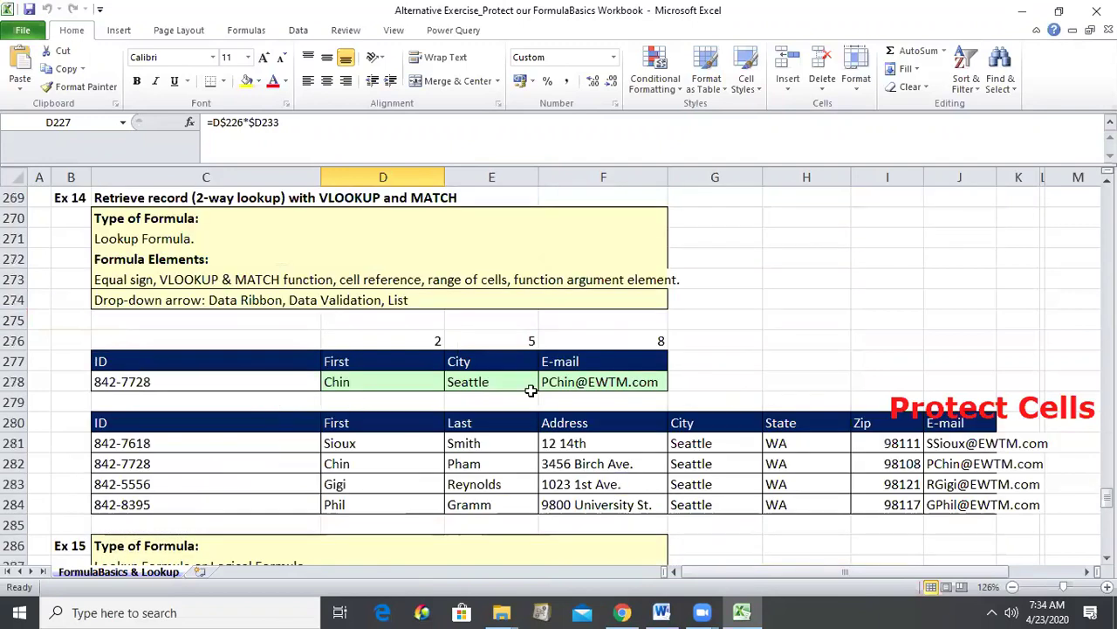
left_click(590, 381)
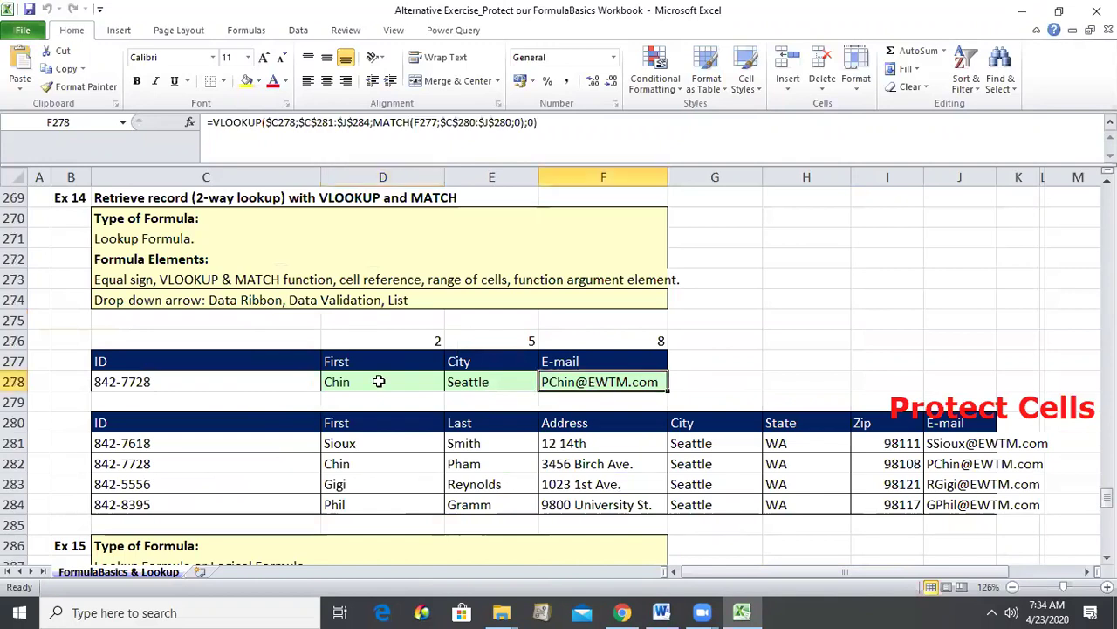
key("Left")
key("Left")
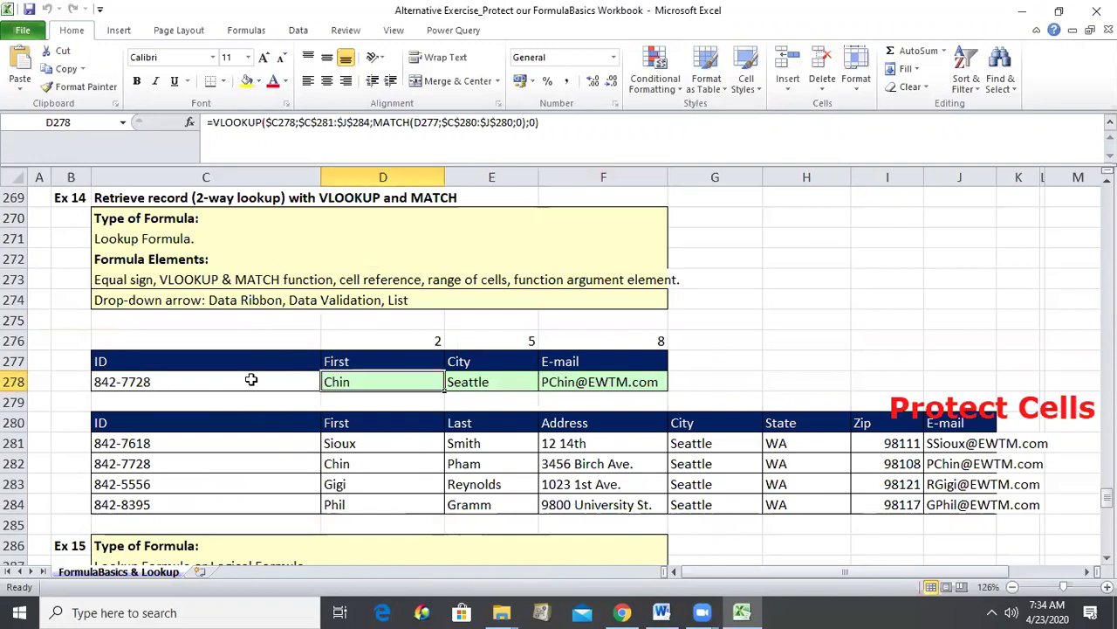
key("Right")
key("Left")
key("Left")
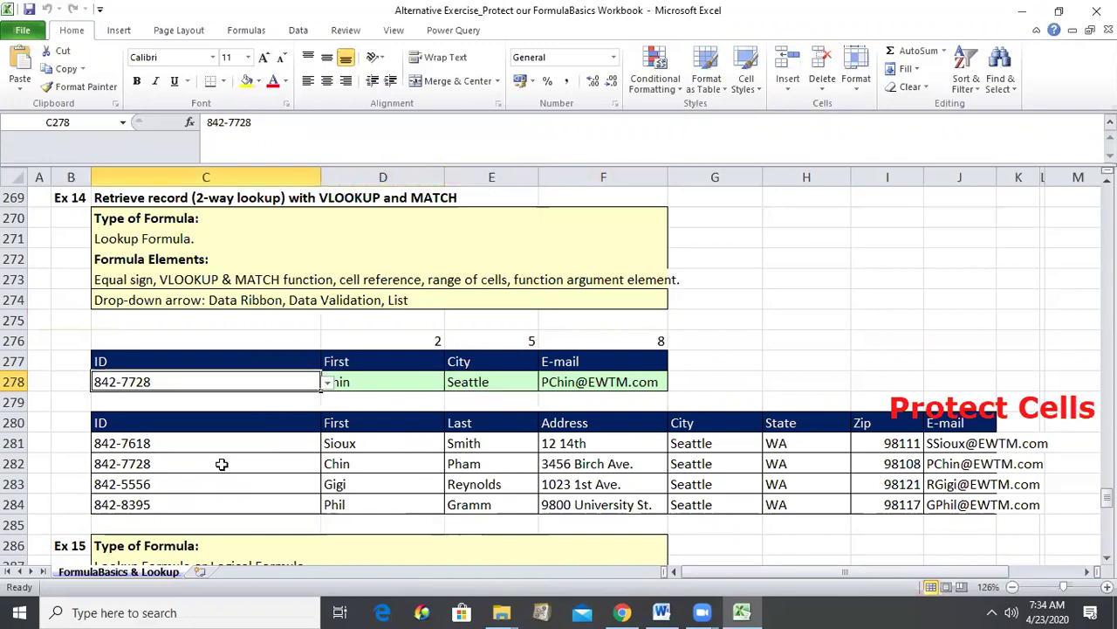
left_click(302, 458)
key("Up")
key("Right")
key("Right")
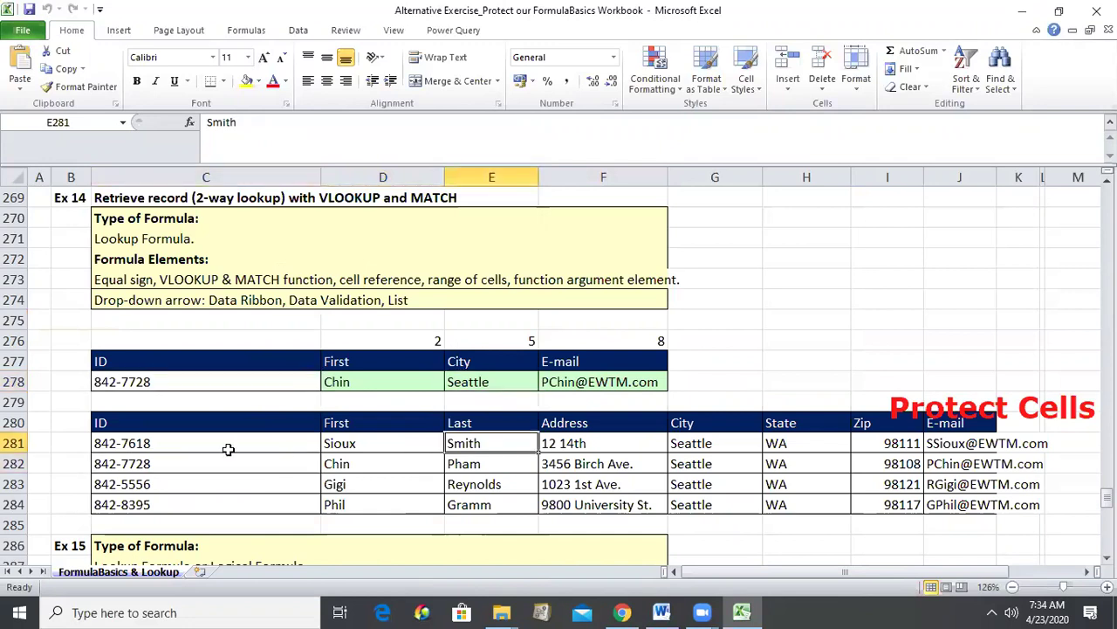
left_click(232, 452)
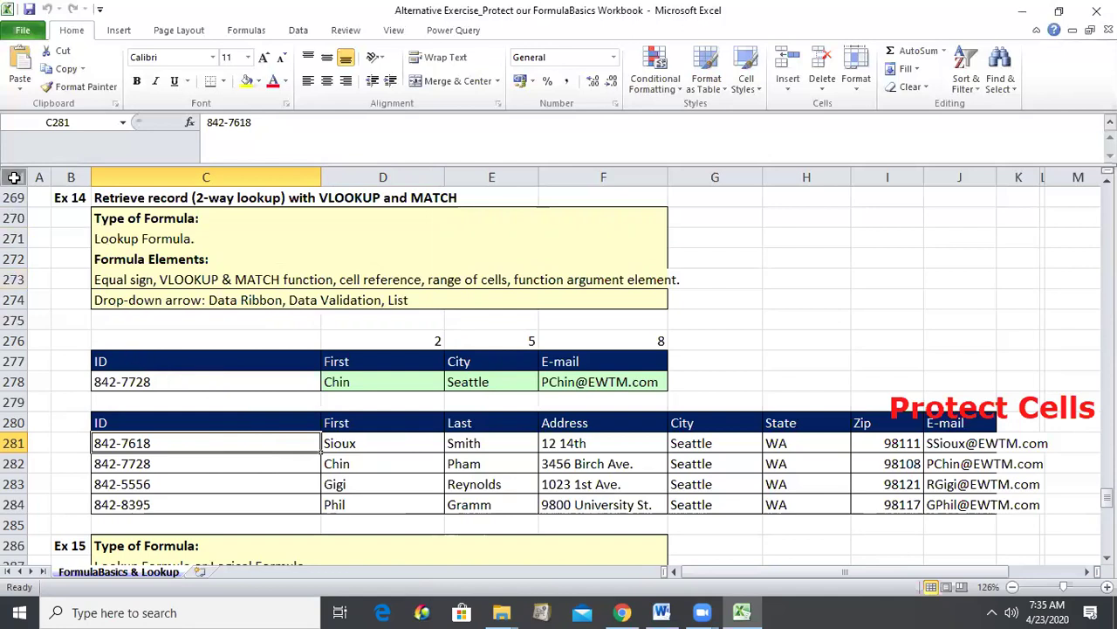
Step: Select the entire worksheet and turn off the Locked protection attribute for all its cells
left_click(14, 177)
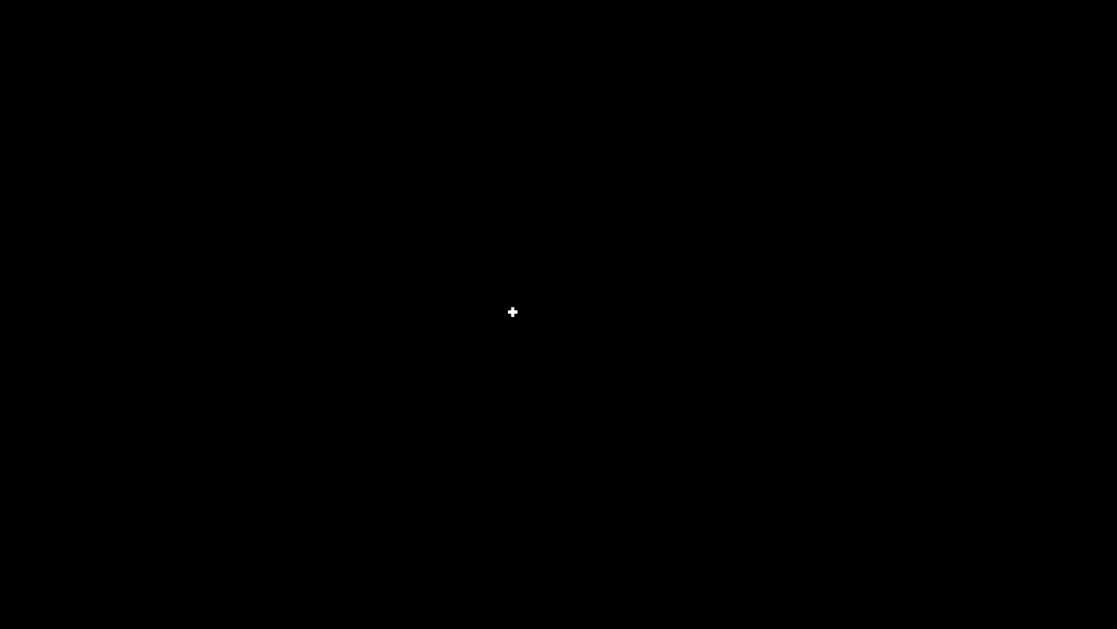
key("ctrl+1")
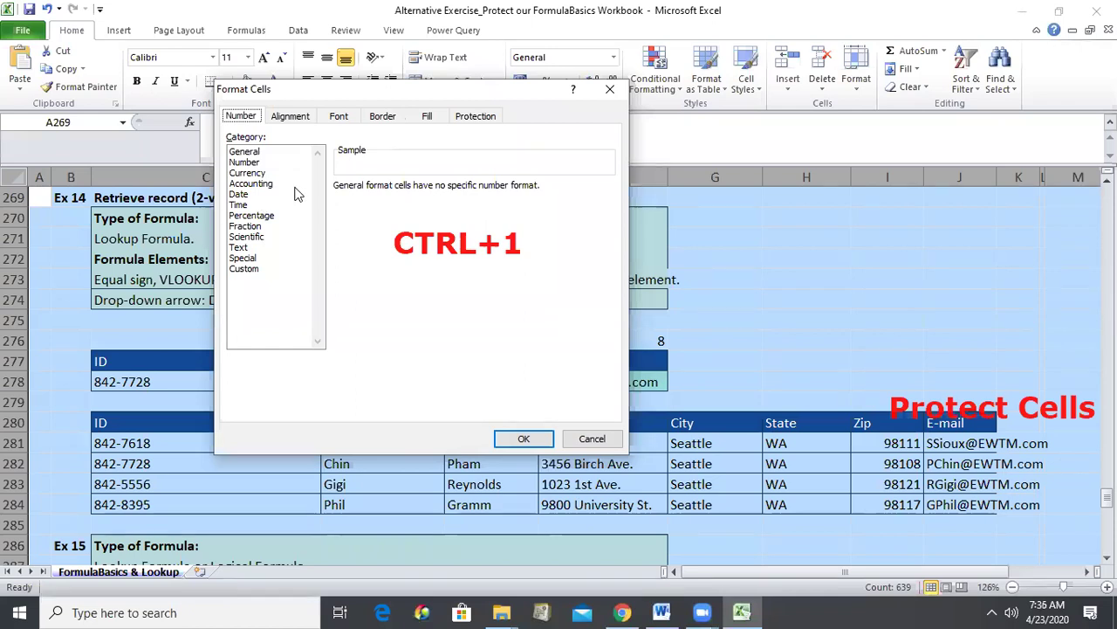
left_click(290, 116)
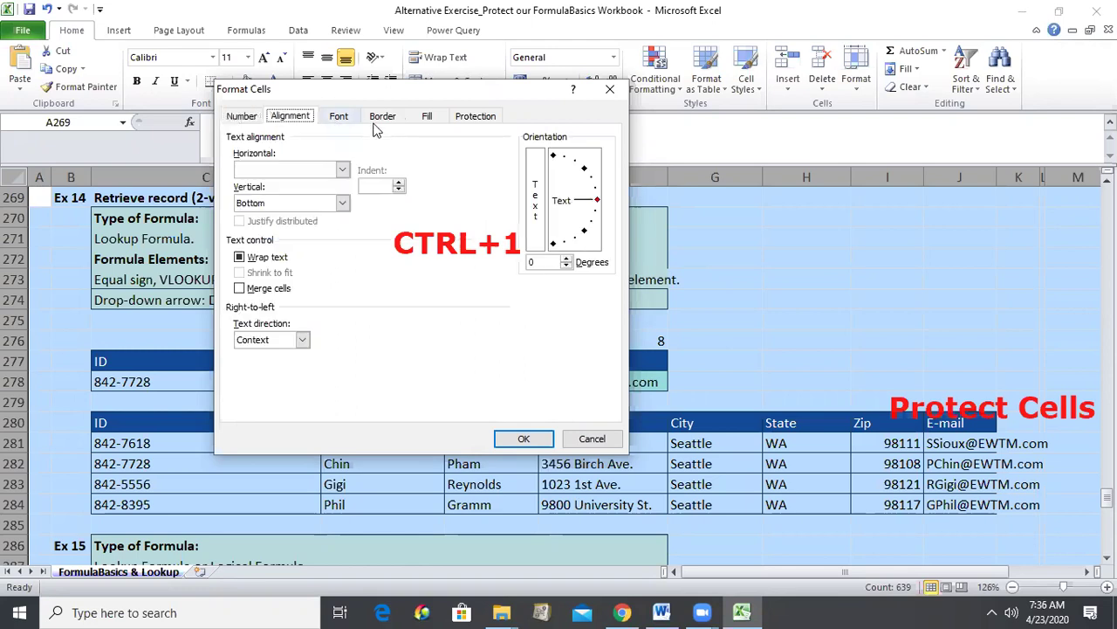
left_click(339, 116)
left_click(387, 117)
left_click(427, 118)
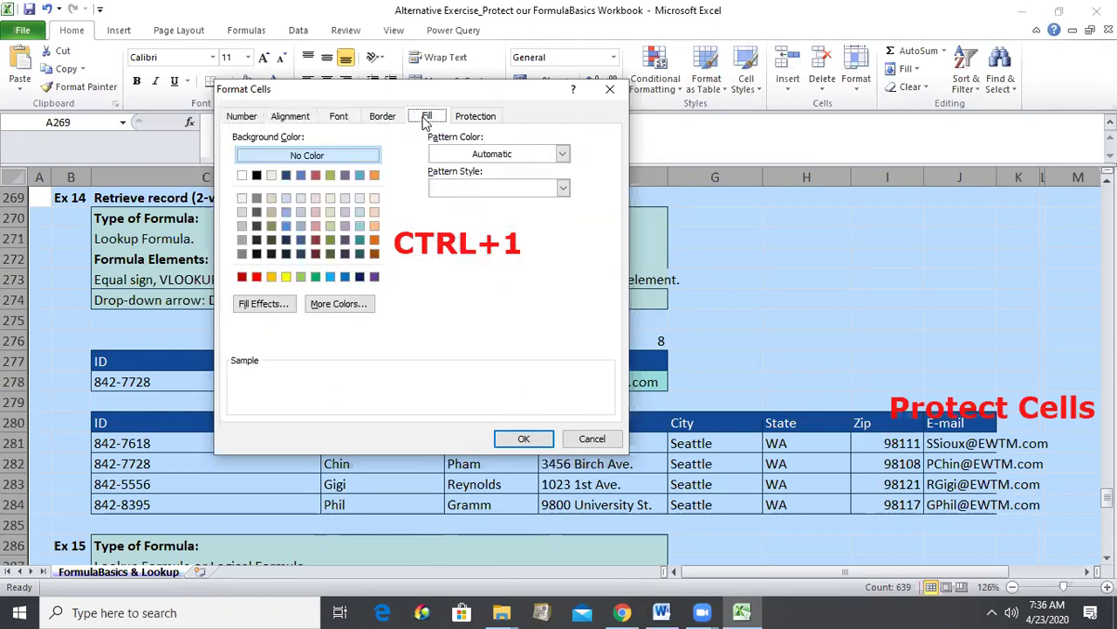
left_click(463, 122)
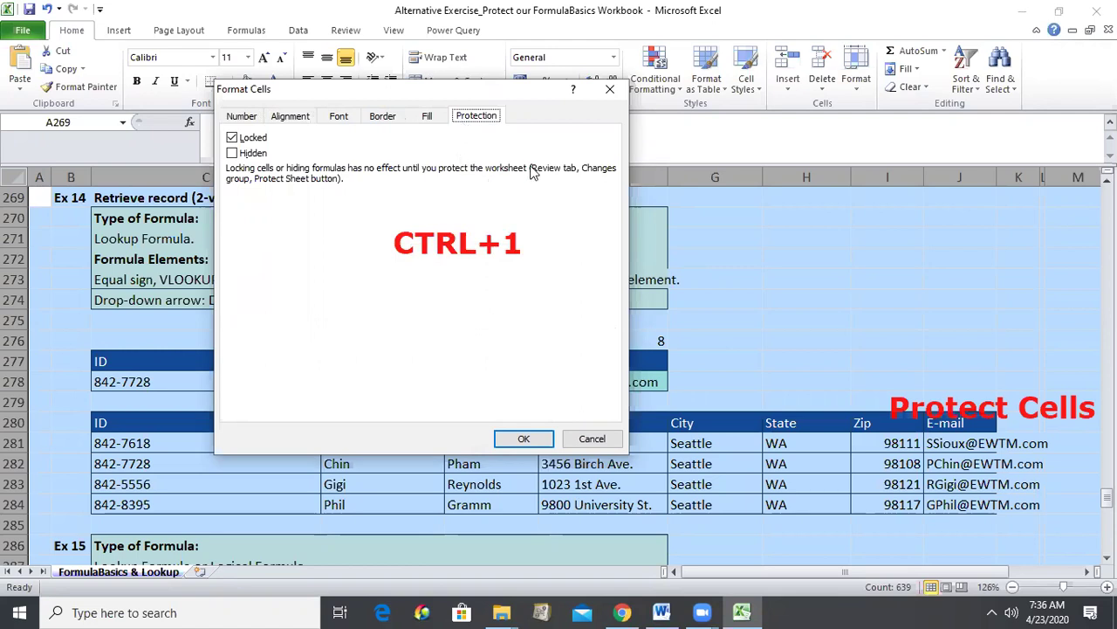
left_click(231, 140)
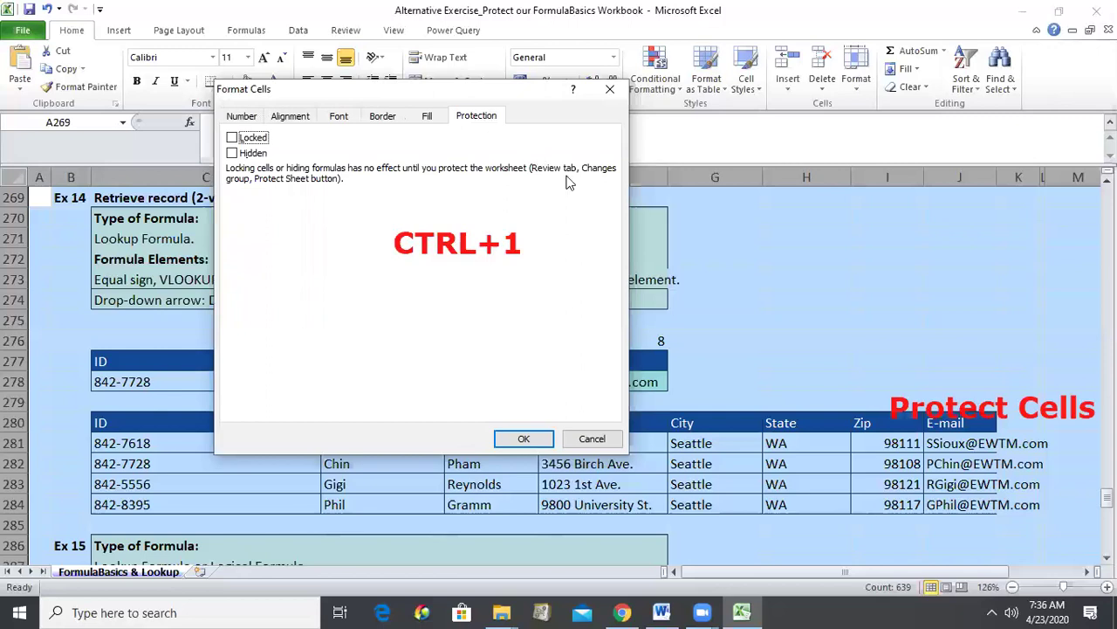
left_click(522, 439)
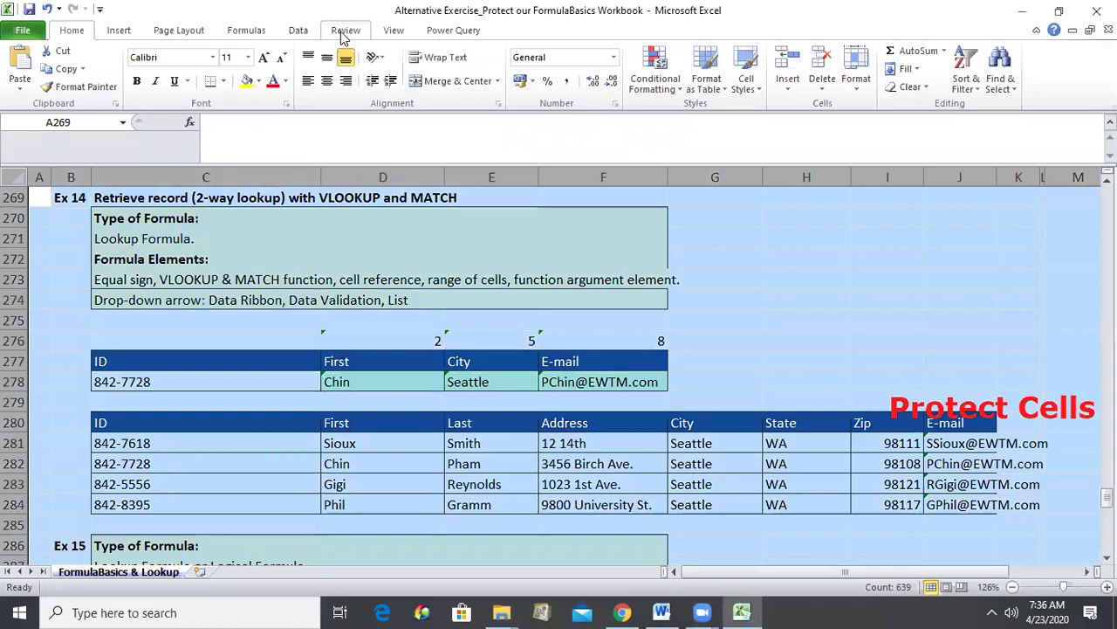
Step: Turn on the Locked protection attribute for only the First, City and E-mail formula cells D278, E278 and F278
left_click(344, 31)
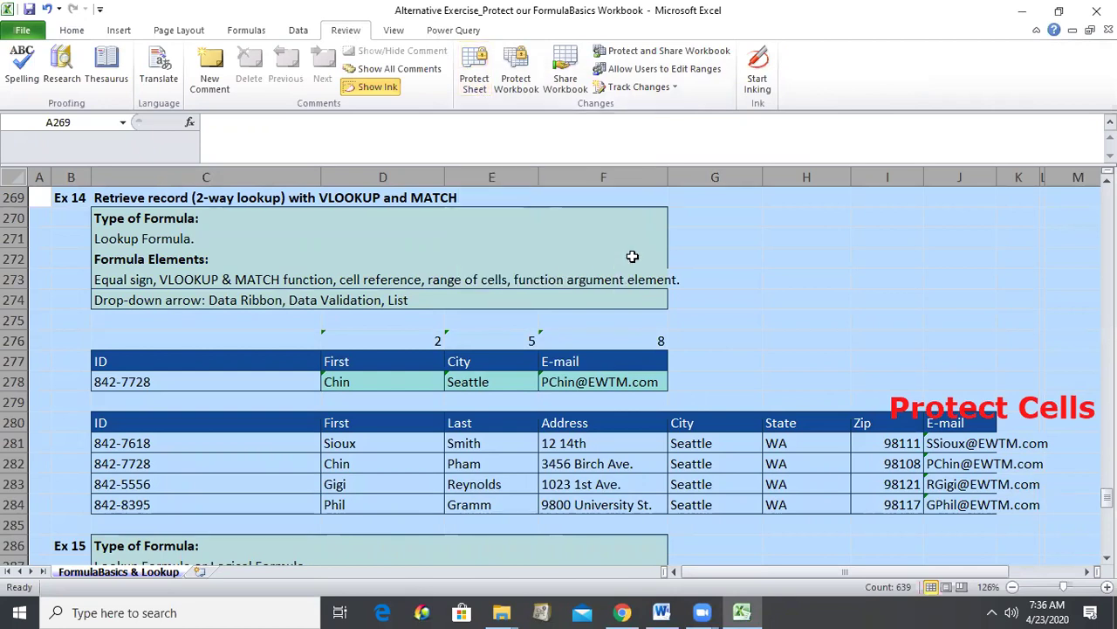
left_click(592, 358)
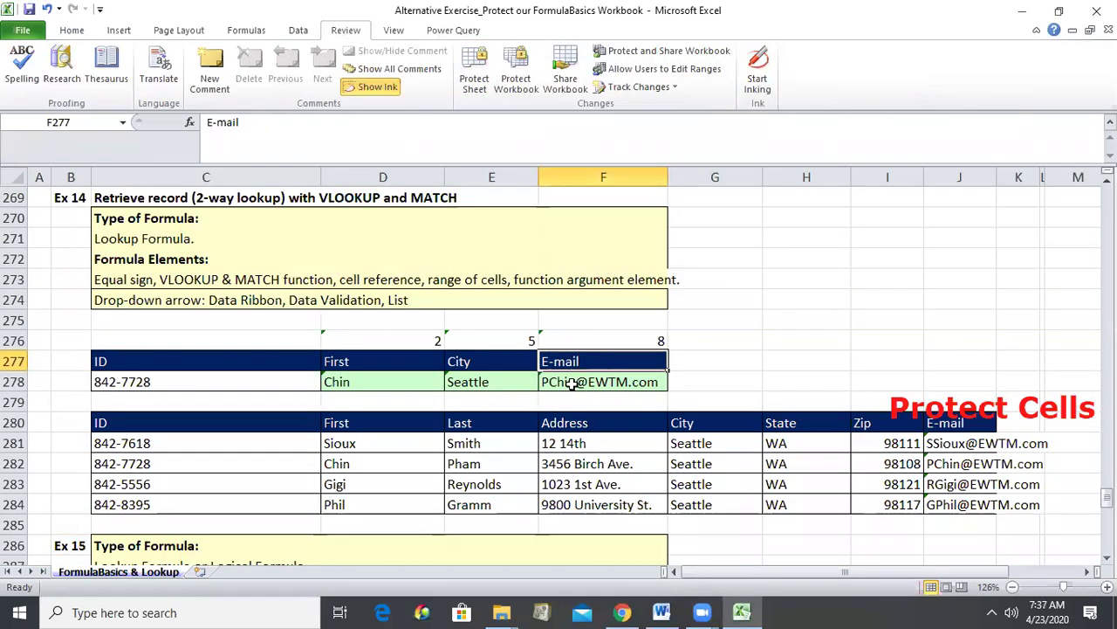
left_click(572, 384)
left_click(385, 384, "ctrl")
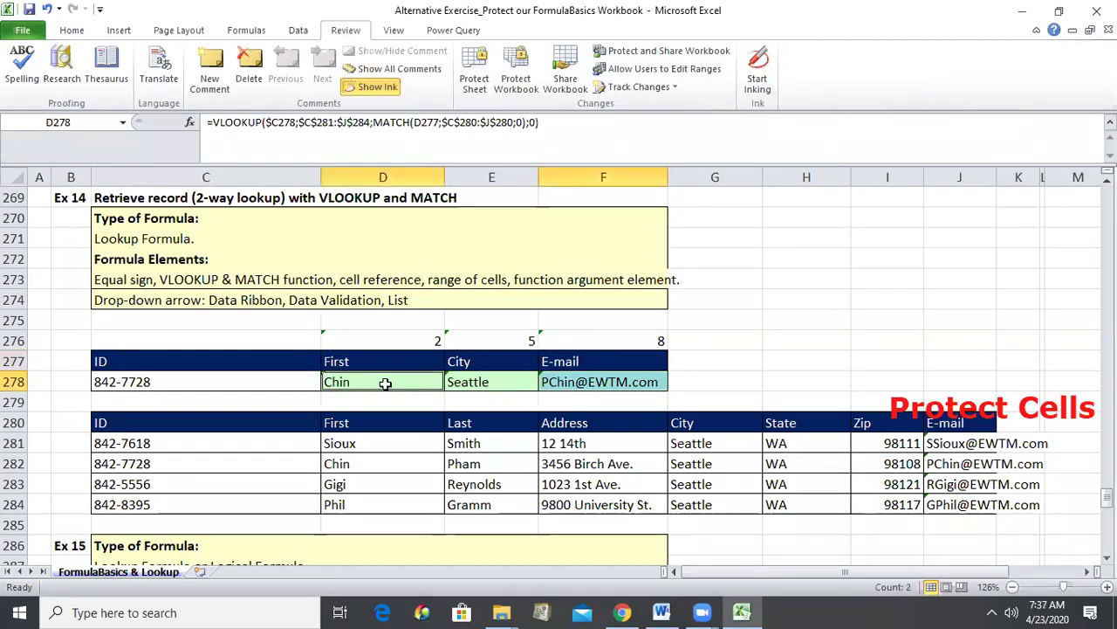
left_click(482, 383, "ctrl")
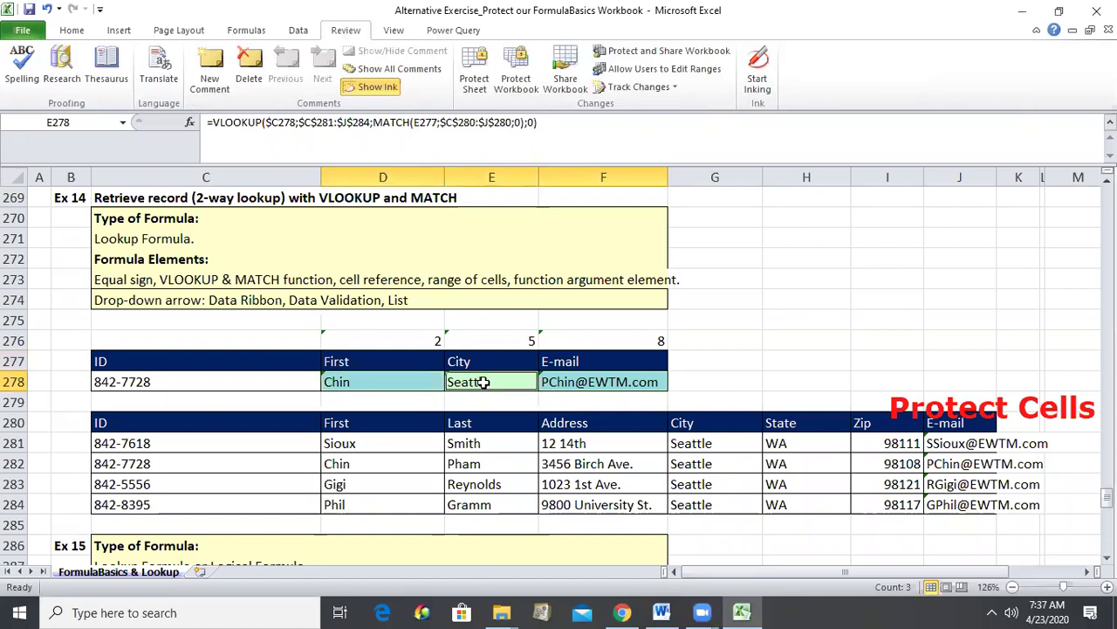
key("ctrl+1")
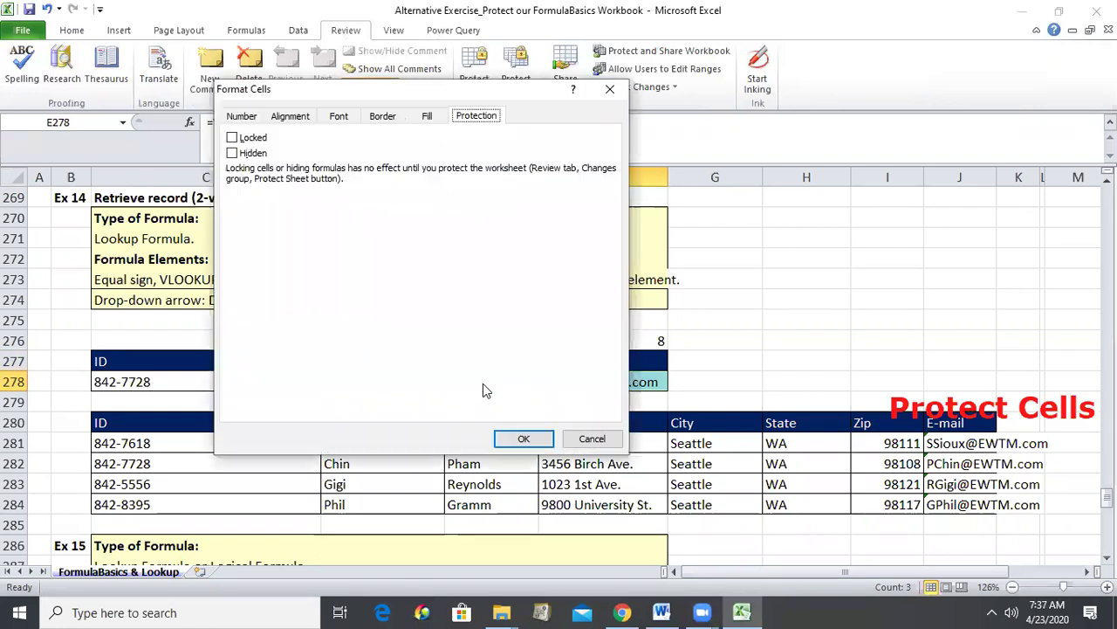
left_click(232, 138)
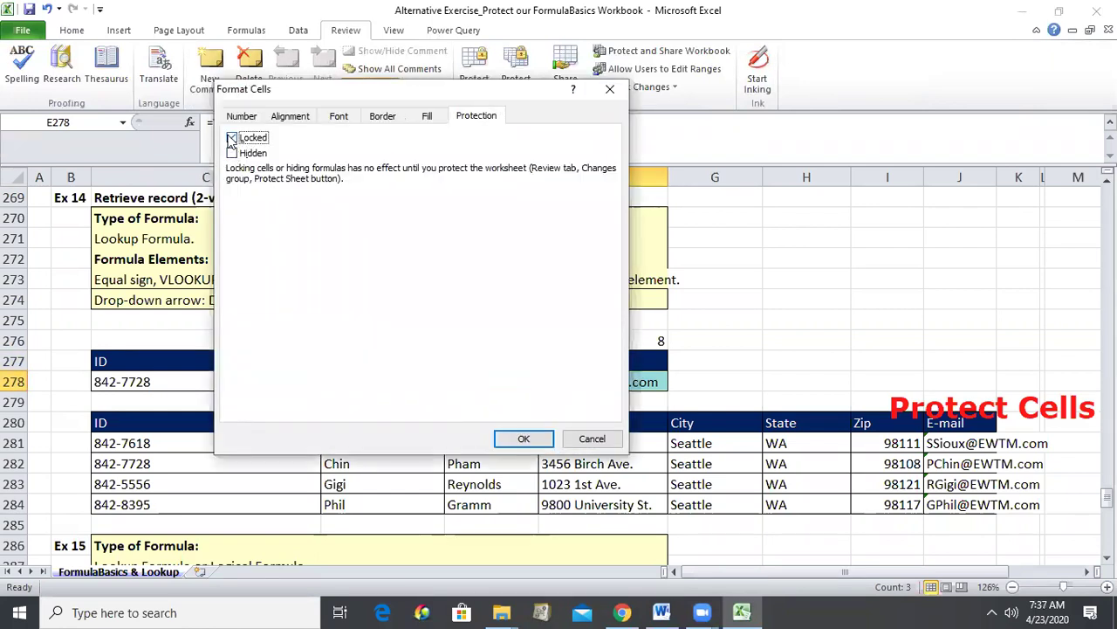
left_click(524, 440)
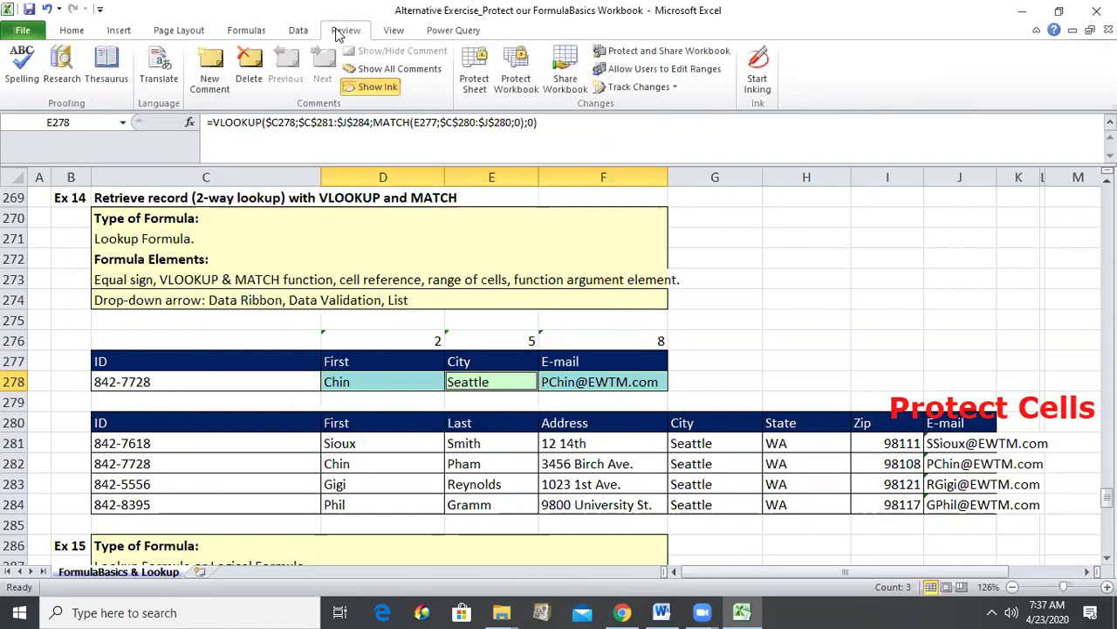
Step: Protect the sheet without a password, allowing users to select locked and unlocked cells
left_click(474, 74)
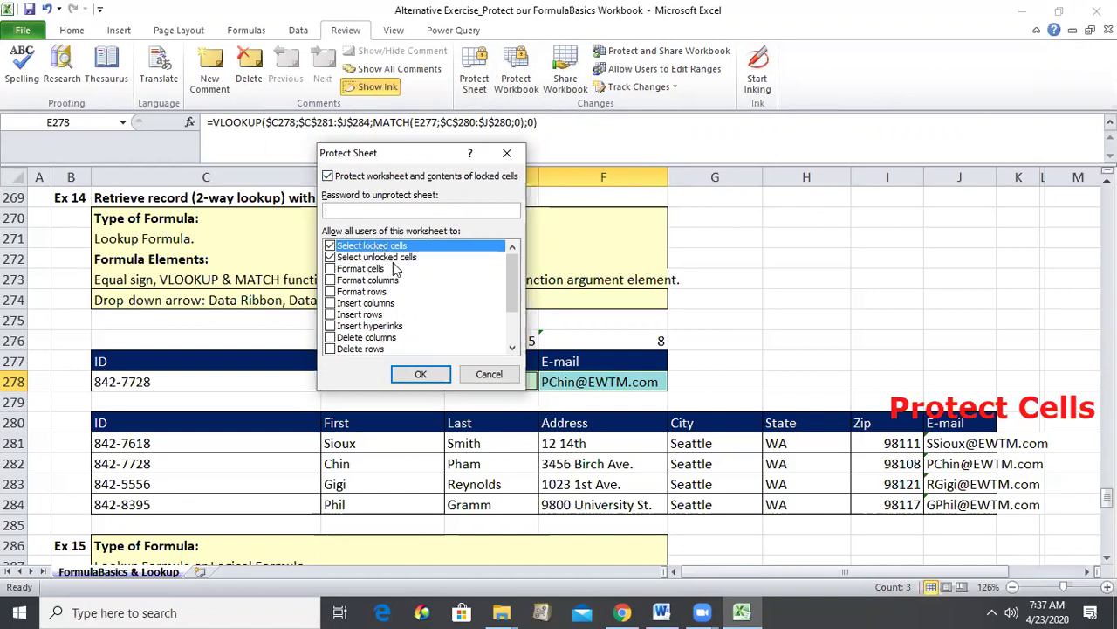
left_click(409, 377)
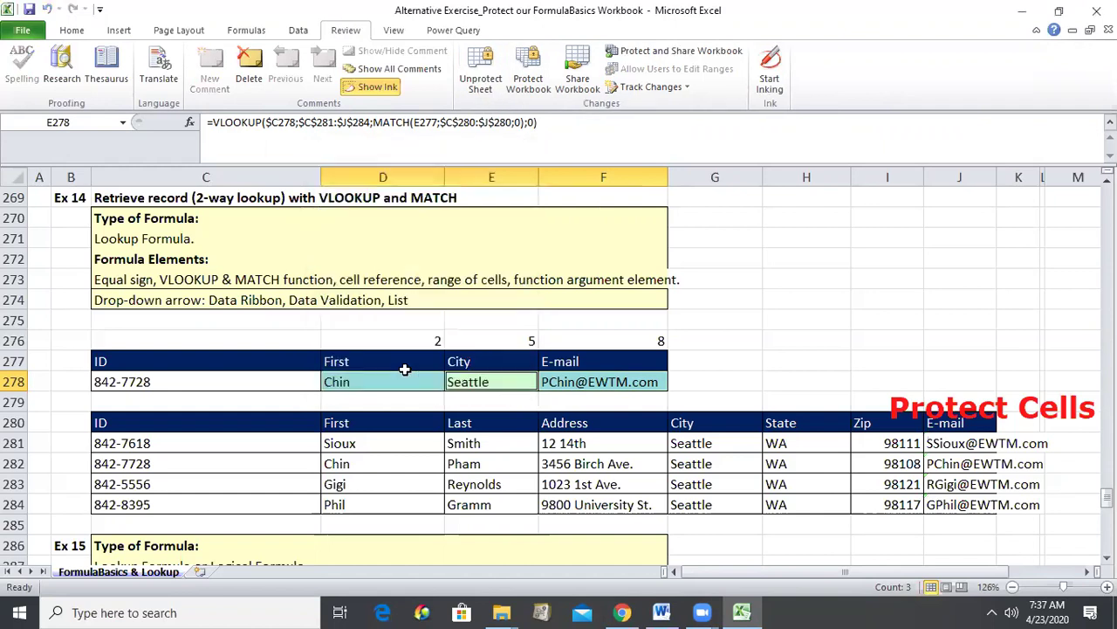
Step: Check that cells in and around Ex 14 can be selected on the protected sheet, from row 280 up to row 276
left_click(352, 424)
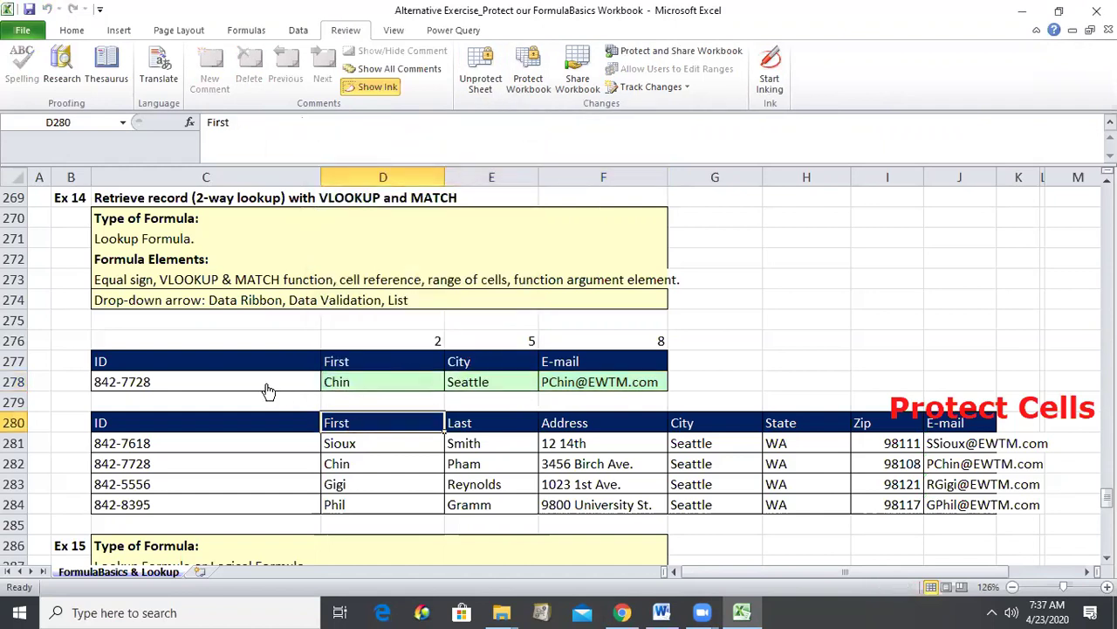
left_click(266, 383)
key("Tab")
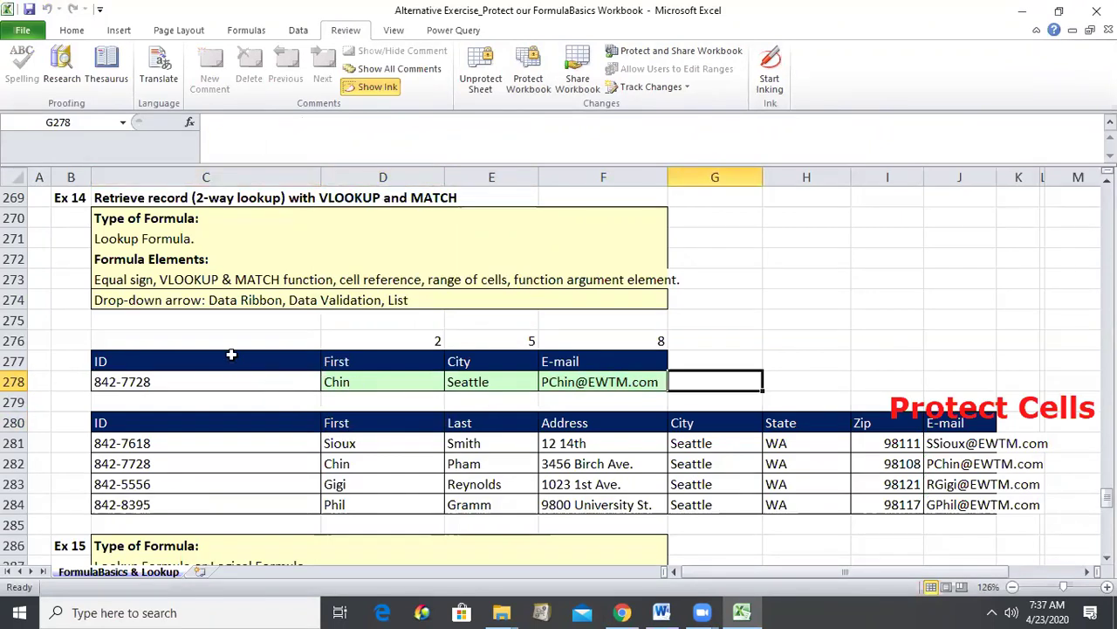
key("Up")
key("Up")
key("Left")
key("Left")
key("Left")
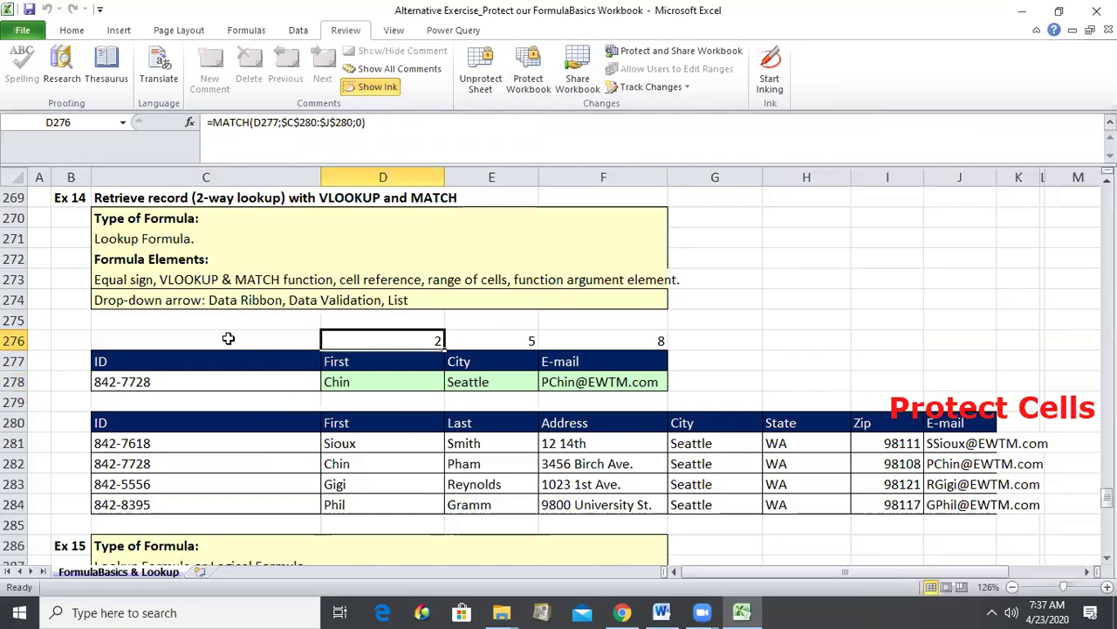
key("Right")
key("Right")
key("Right")
key("Right")
key("Right")
key("Right")
key("Right")
key("Right")
key("Right")
key("Right")
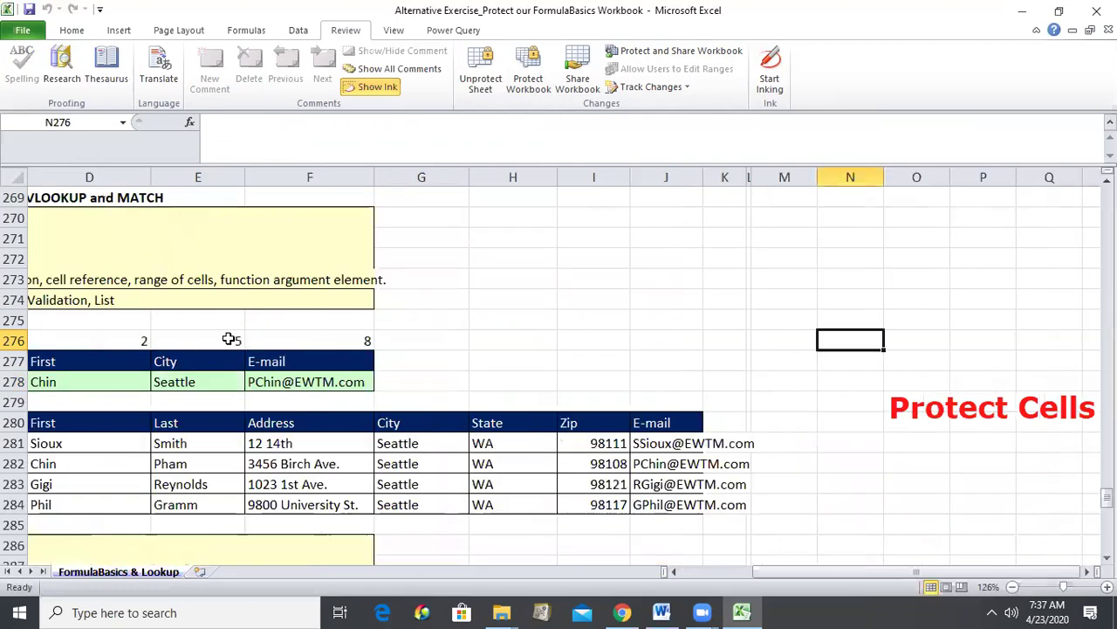
Step: Try to edit the locked City formula in cell E278
left_click(210, 381)
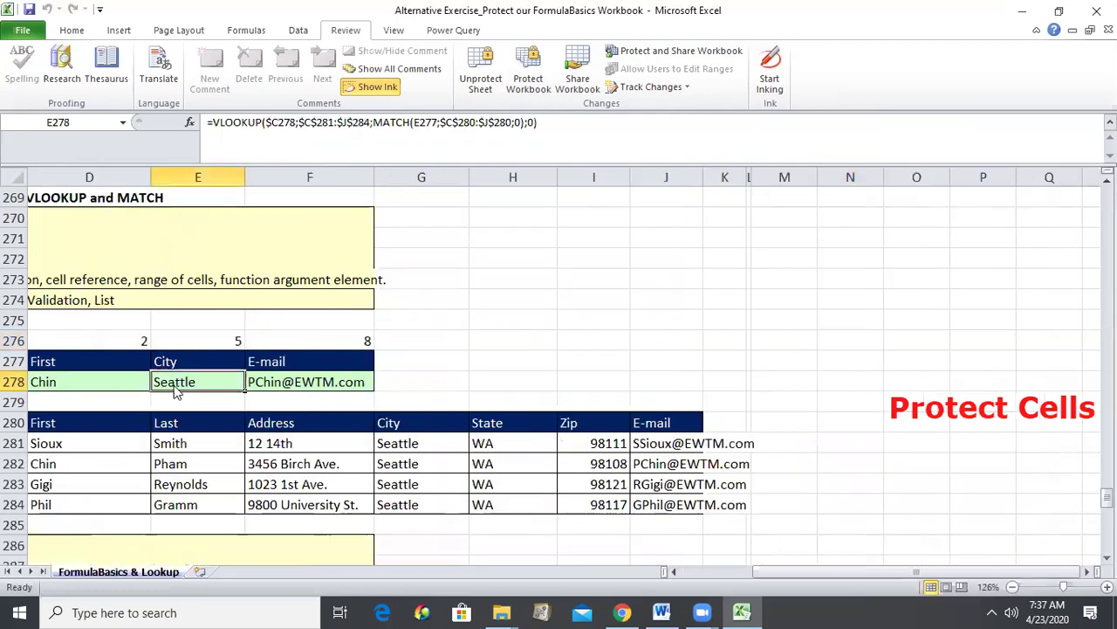
double_click(175, 391)
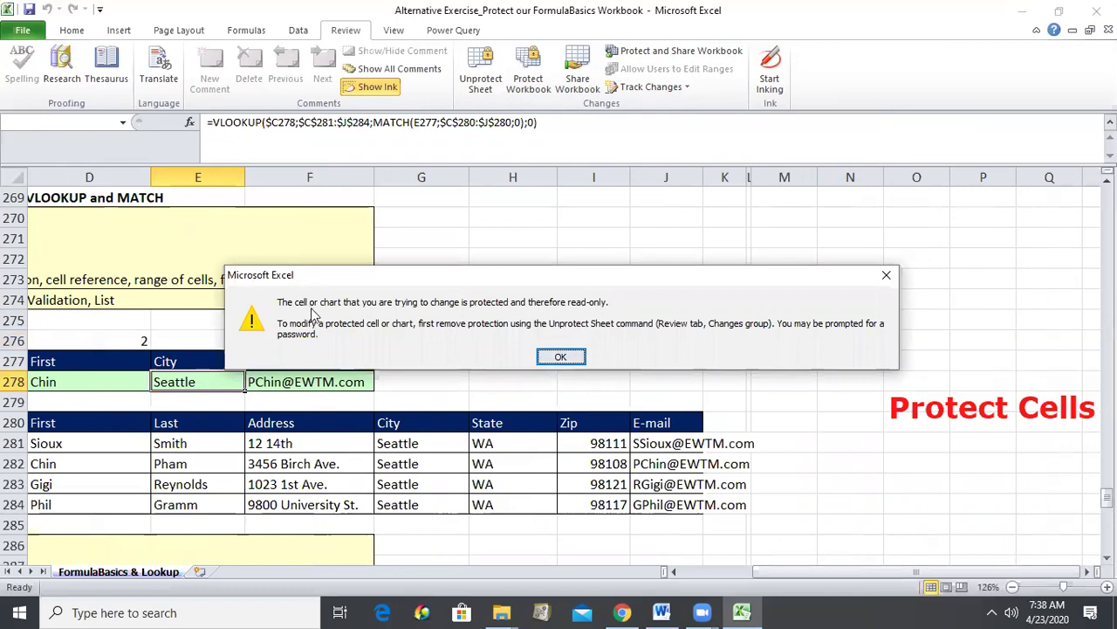
left_click(561, 358)
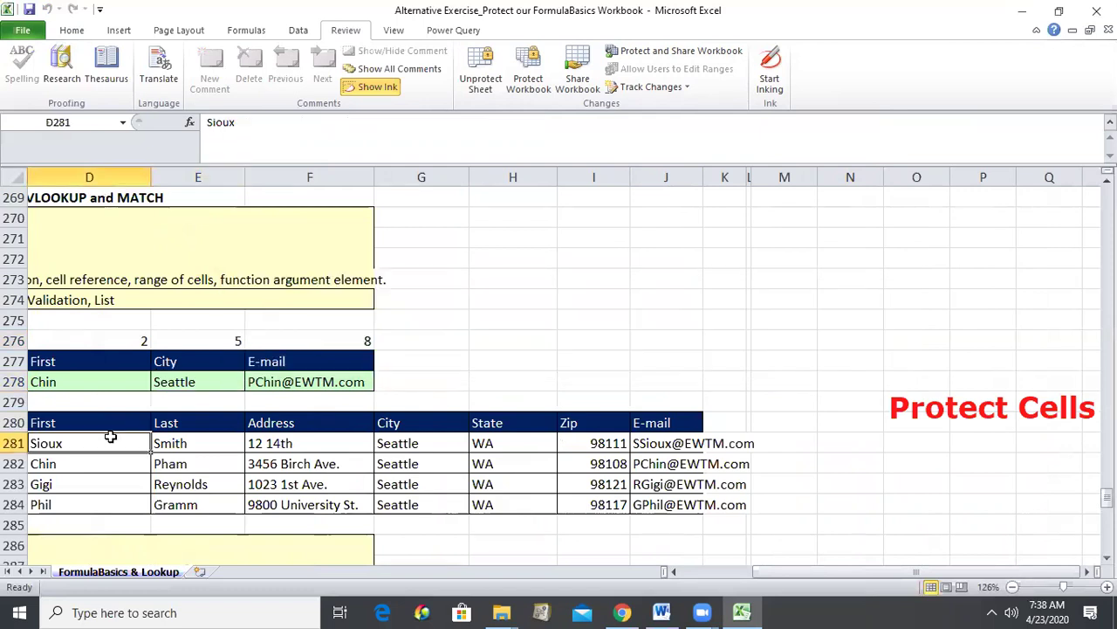
Step: Change the lookup ID in the unlocked cell C278 to the record ID from row 283, using its validation list
left_click(111, 437)
left_click(304, 384)
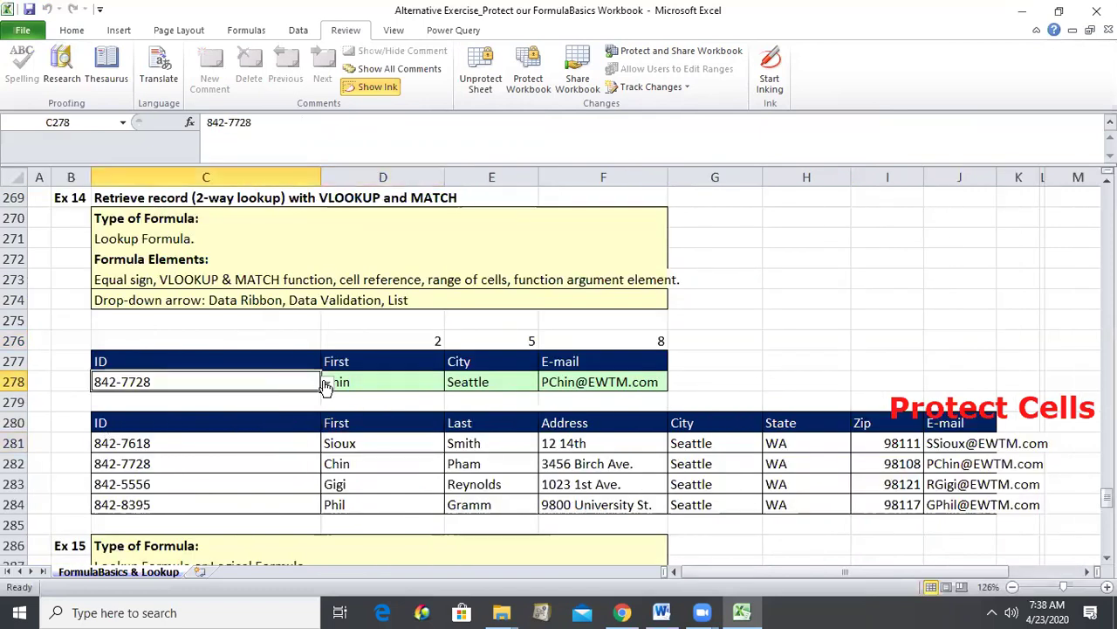
left_click(328, 382)
left_click(267, 426)
left_click(258, 463)
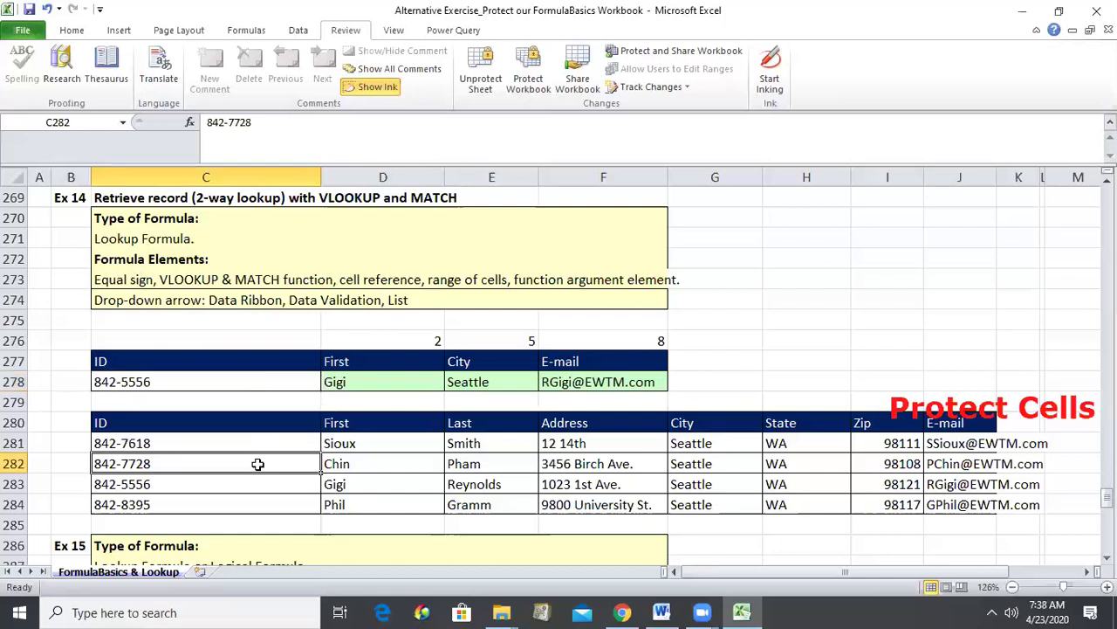